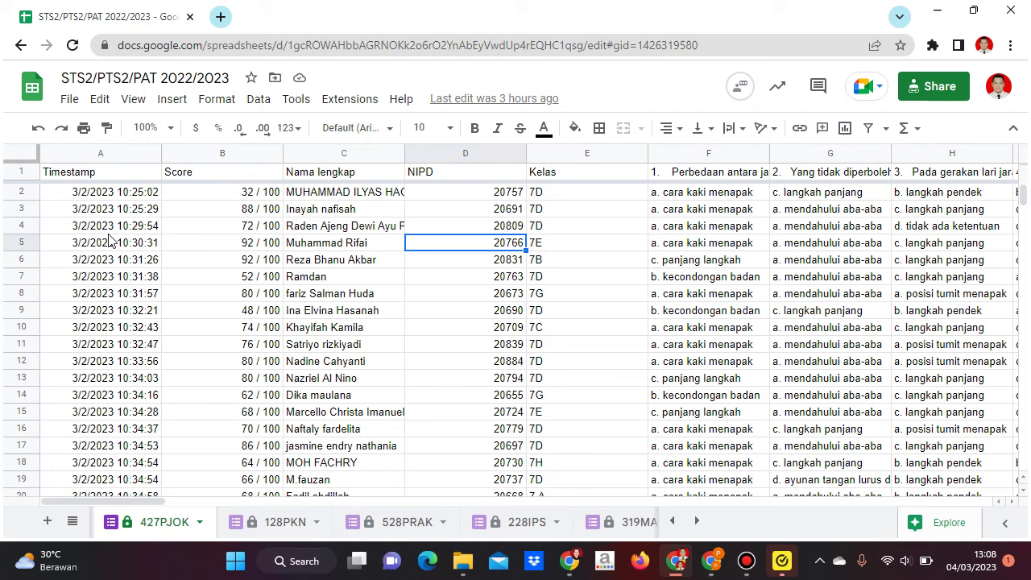
Point out the Kelas and Nama lengkap columns, then select the entire response sheet
left_click(548, 176)
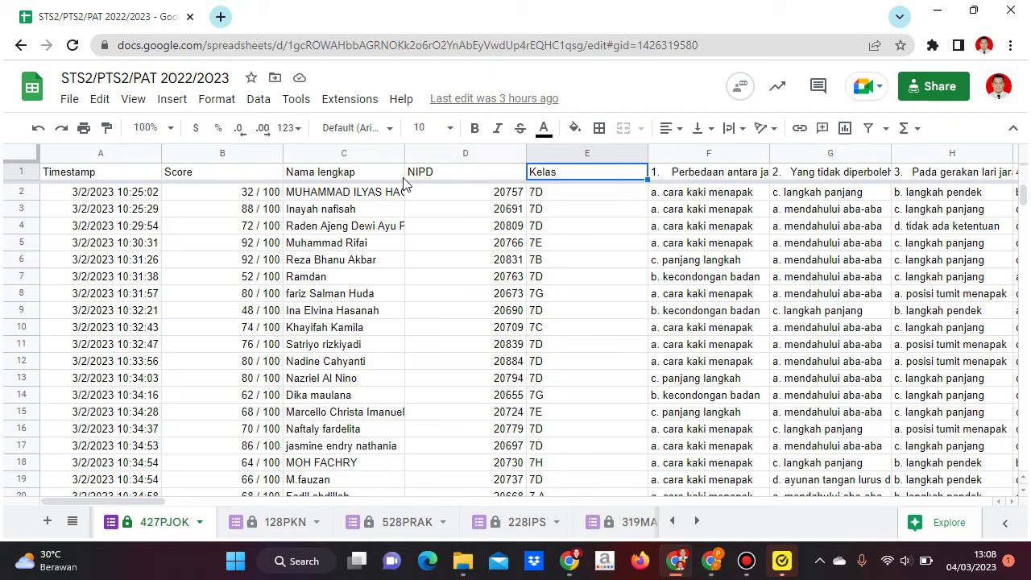
left_click(355, 179)
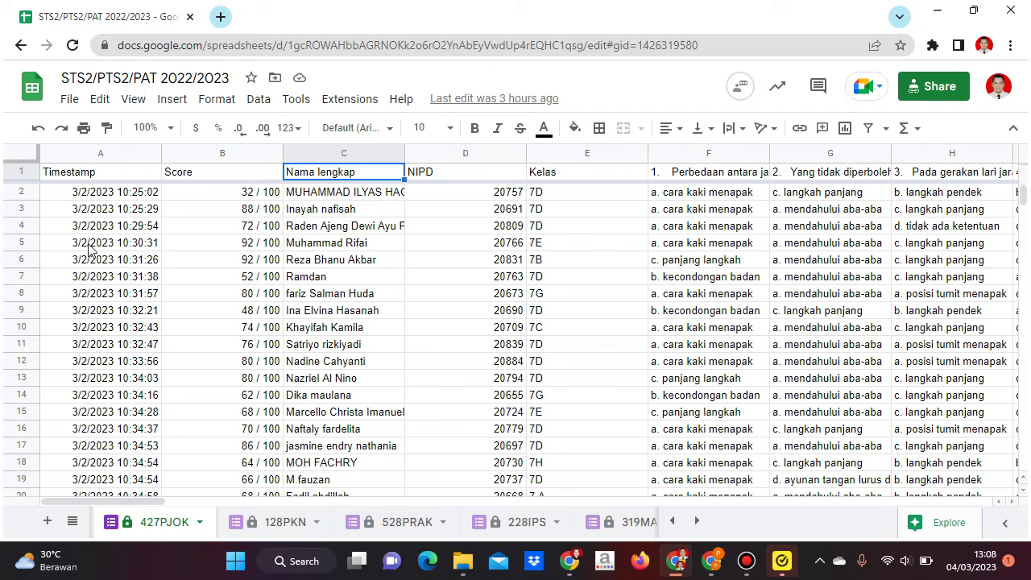
left_click(23, 156)
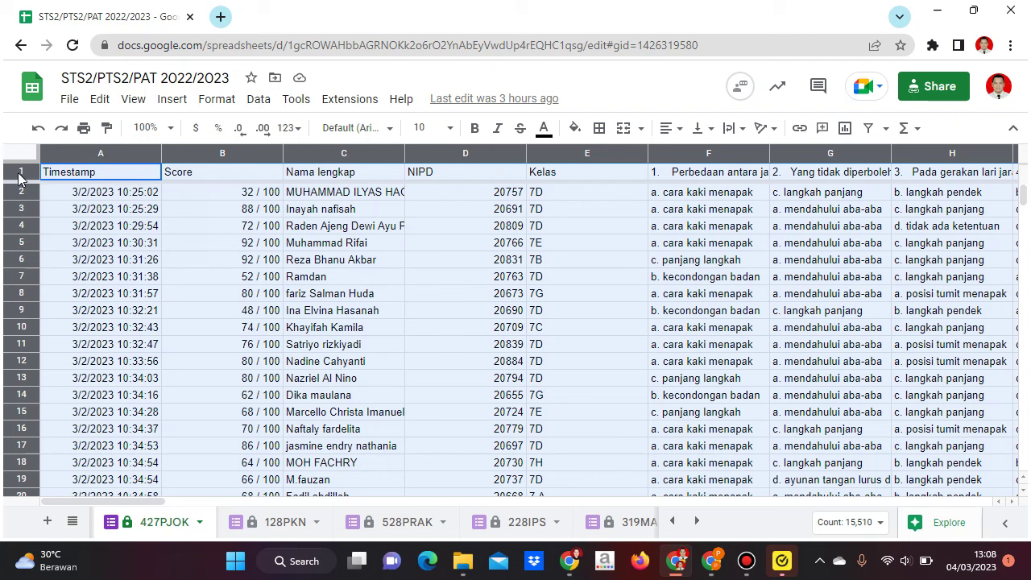
Leave header row 1 out of the selection and open the Data menu to reach range sorting
left_click(19, 177, "ctrl")
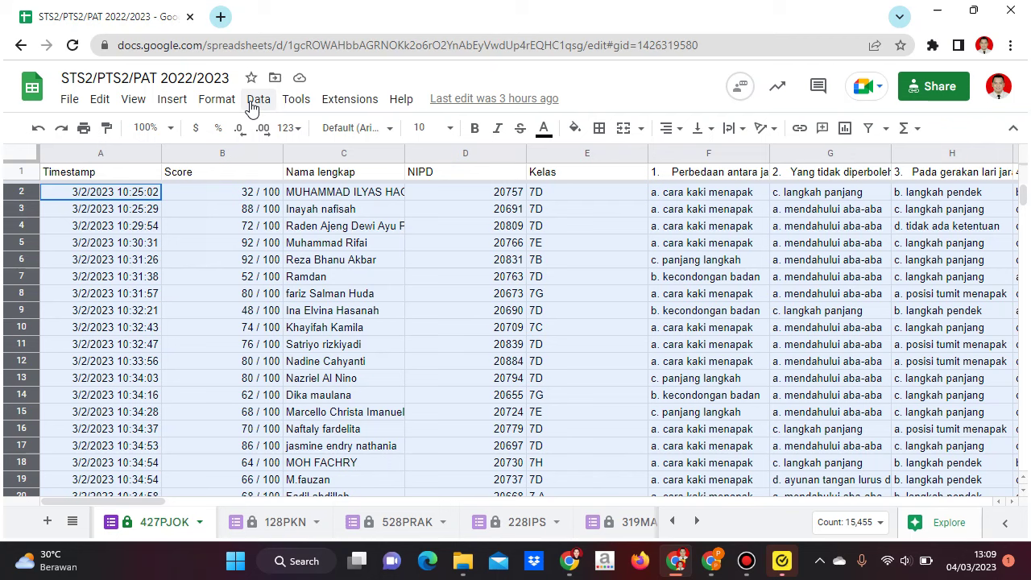
left_click(252, 107)
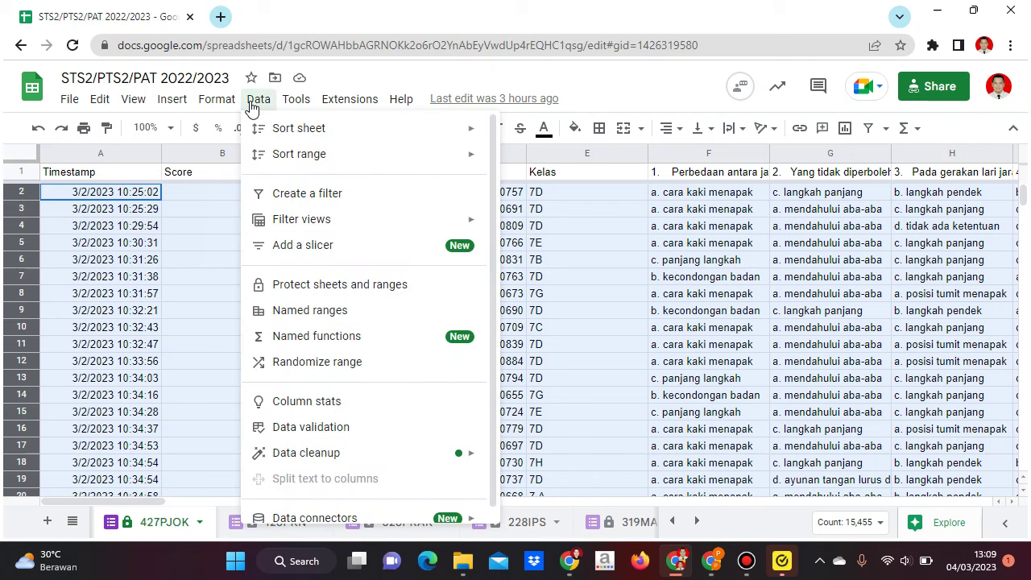
mouse_move(311, 159)
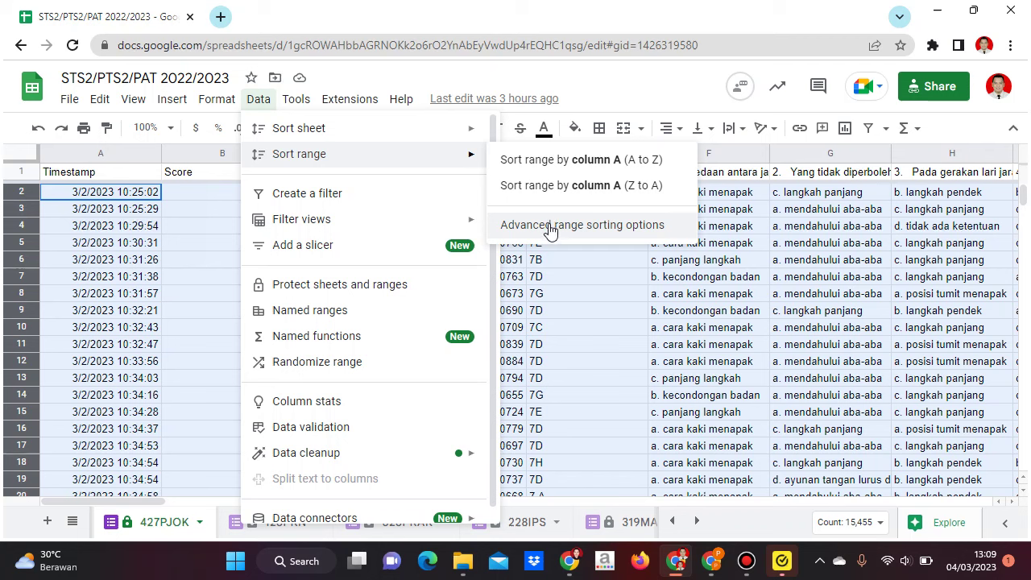
left_click(254, 107)
left_click(255, 107)
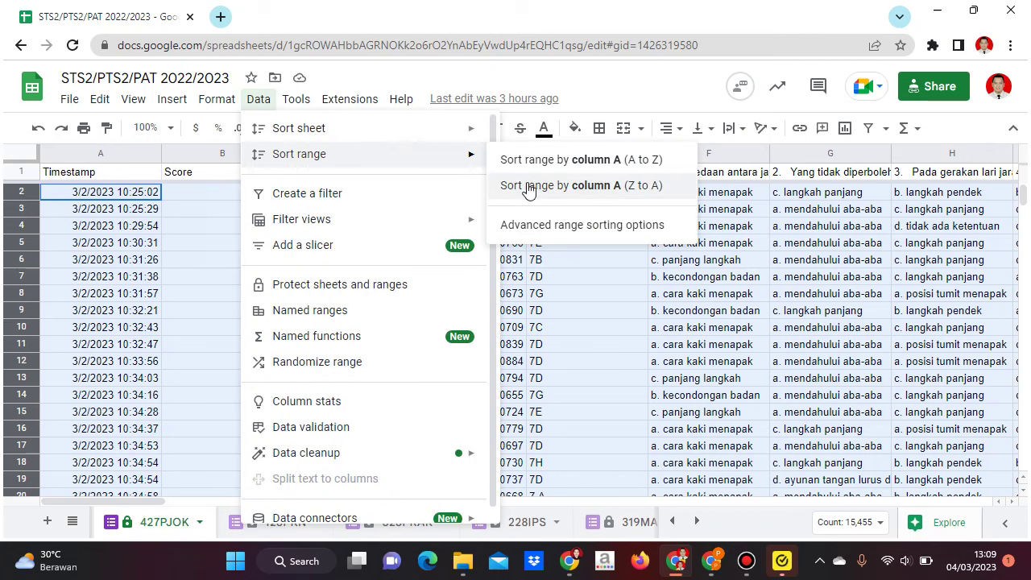
Open advanced range sorting for A2:BI382 and sort first by column E, A→Z
left_click(543, 228)
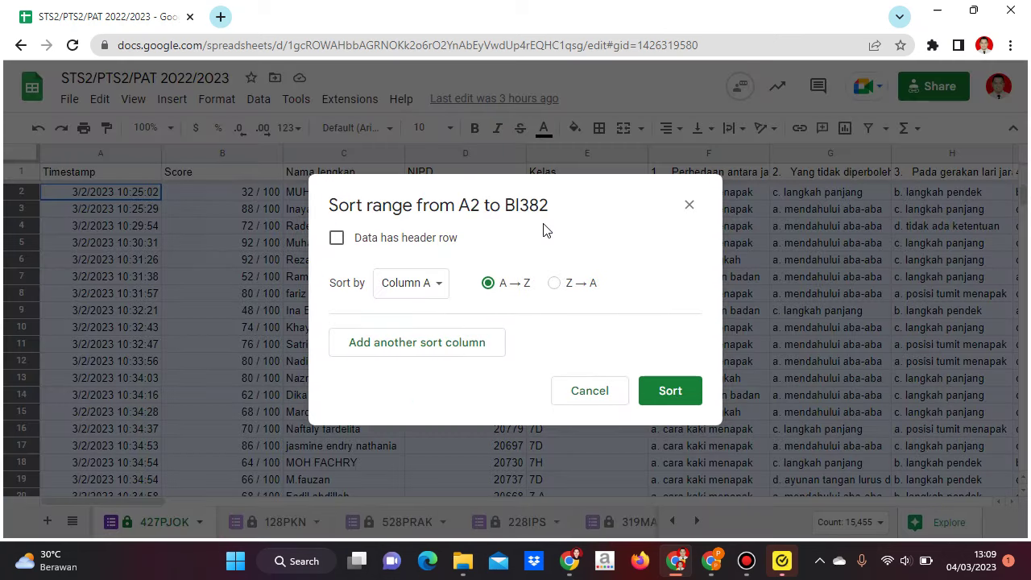
left_click_drag(511, 230, 527, 298)
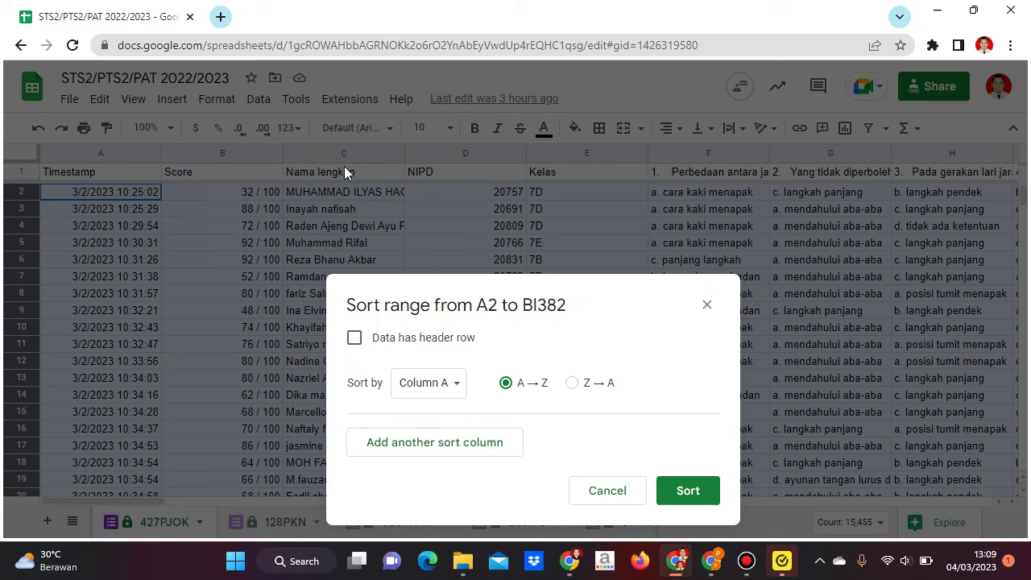
left_click(455, 387)
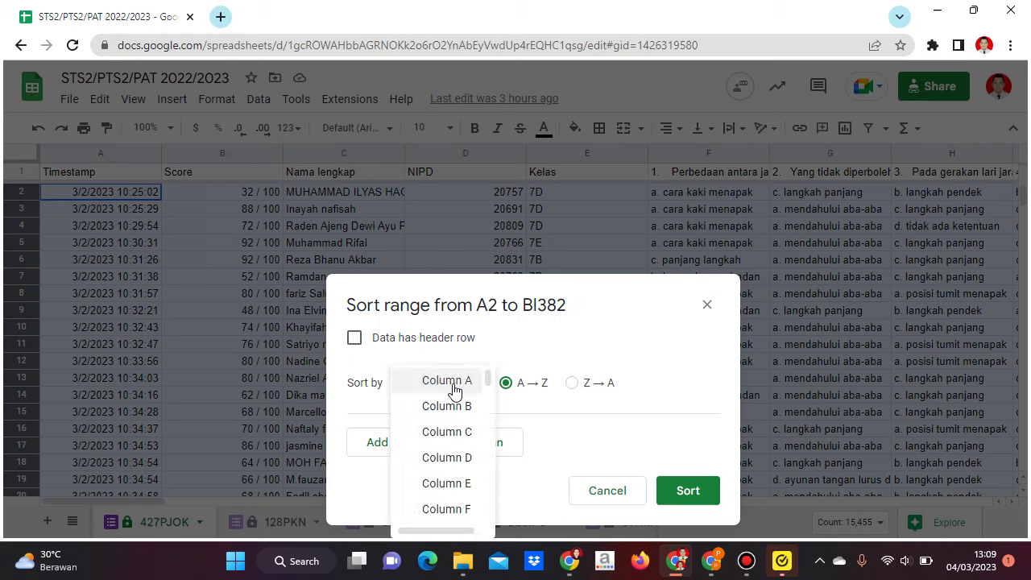
left_click(467, 484)
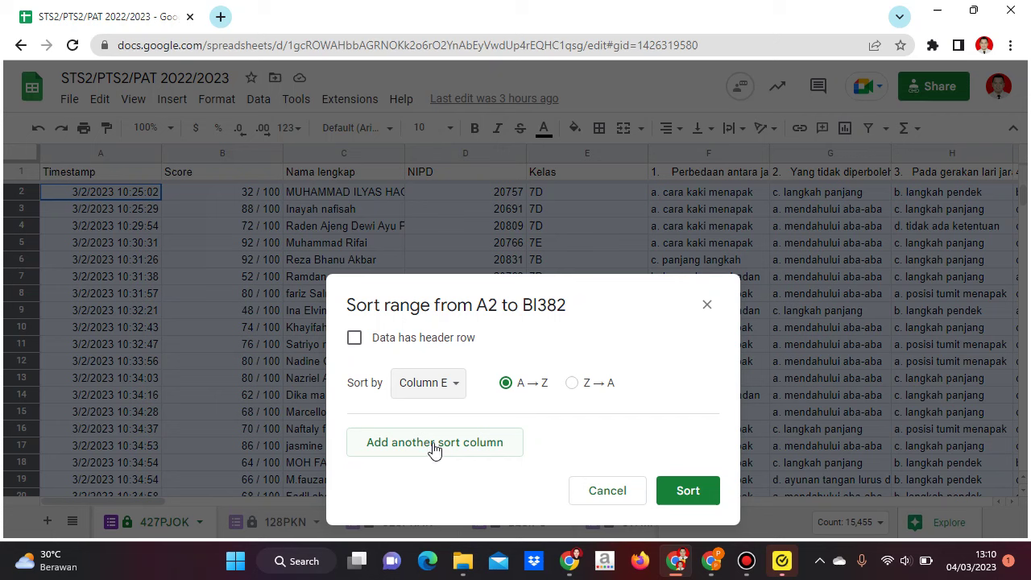
Add column C, A→Z, as the second sort key and apply the sort
left_click(432, 450)
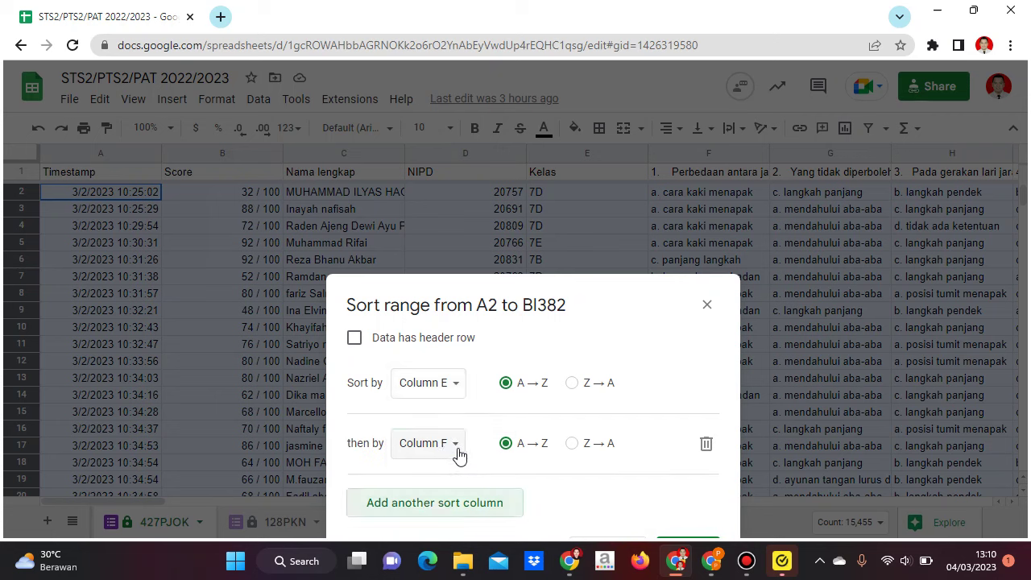
left_click(456, 446)
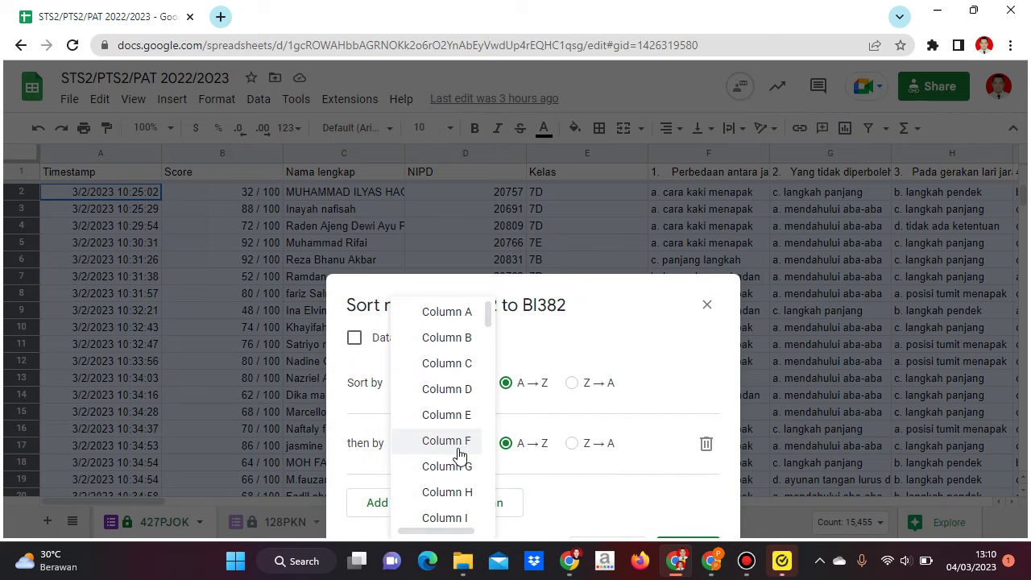
left_click(449, 375)
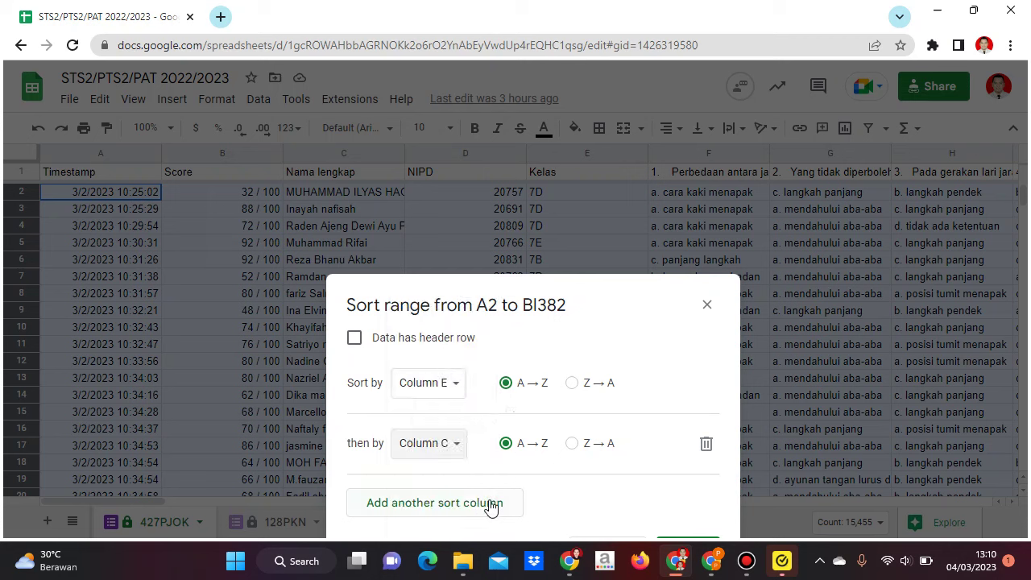
scroll(597, 318, "down", 1)
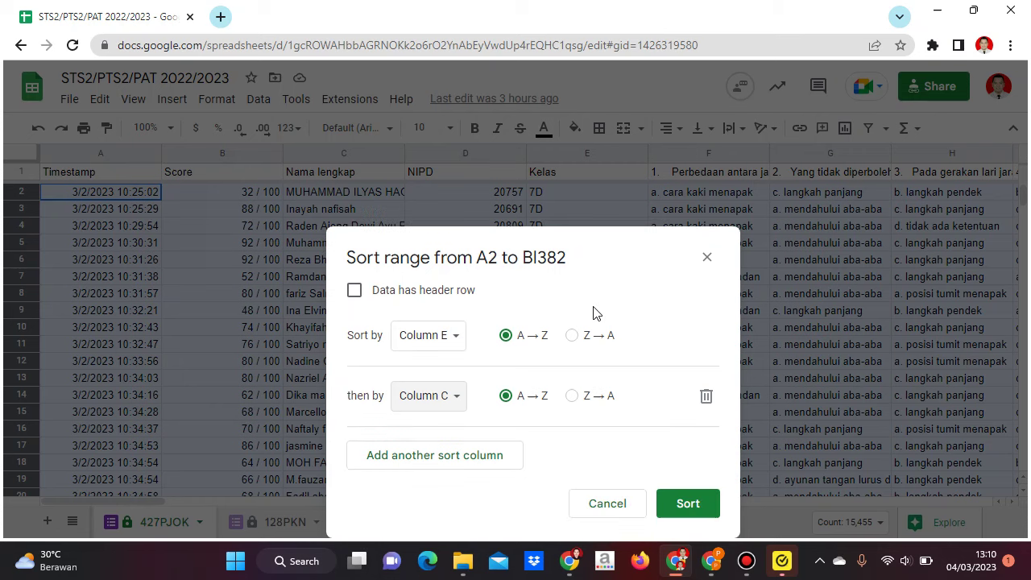
left_click(679, 501)
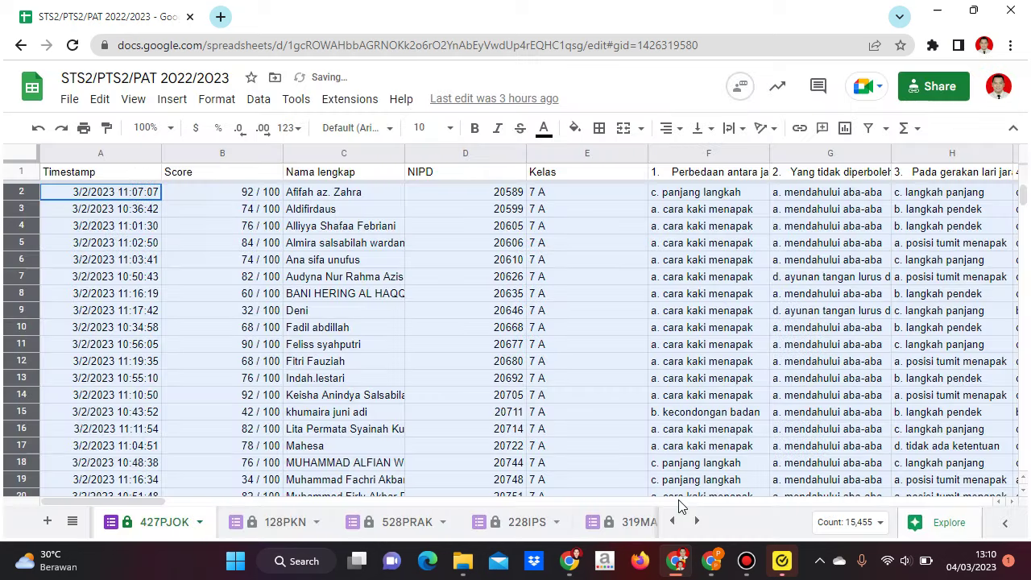
left_click(568, 310)
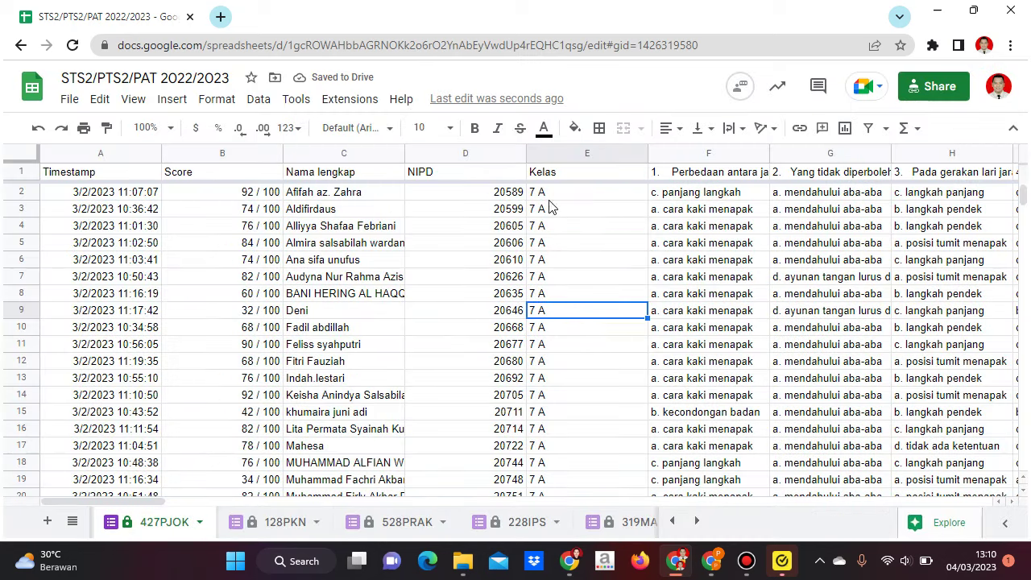
scroll(552, 294, "down", 3)
scroll(553, 294, "down", 4)
scroll(554, 320, "down", 4)
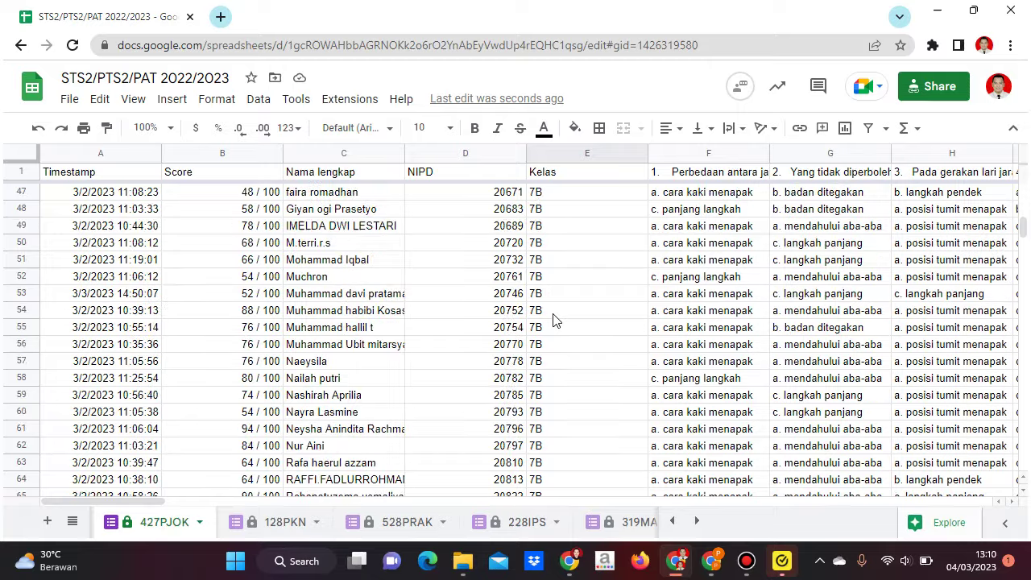
scroll(553, 319, "down", 6)
scroll(554, 326, "up", 7)
scroll(557, 330, "up", 6)
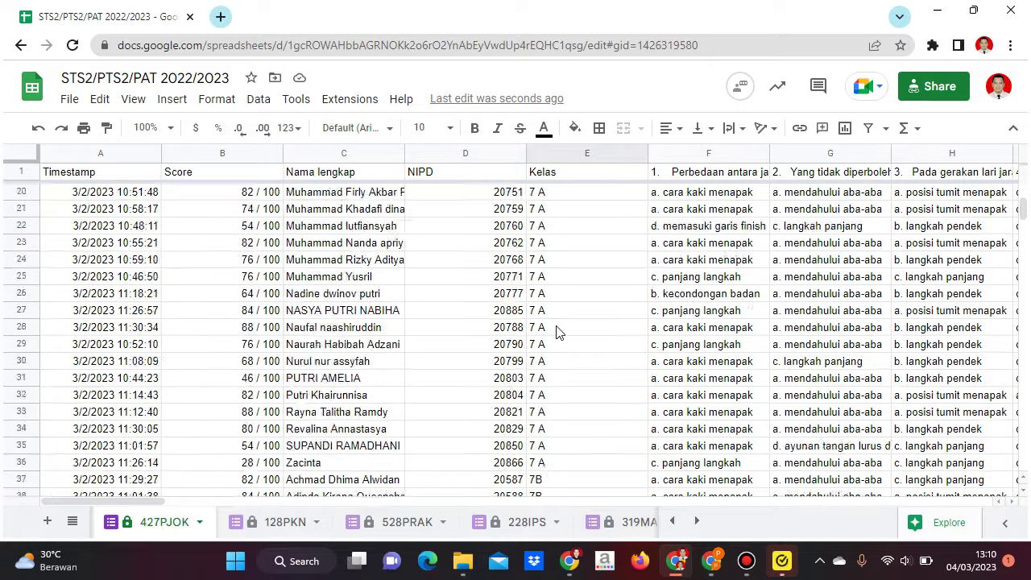
scroll(560, 332, "up", 5)
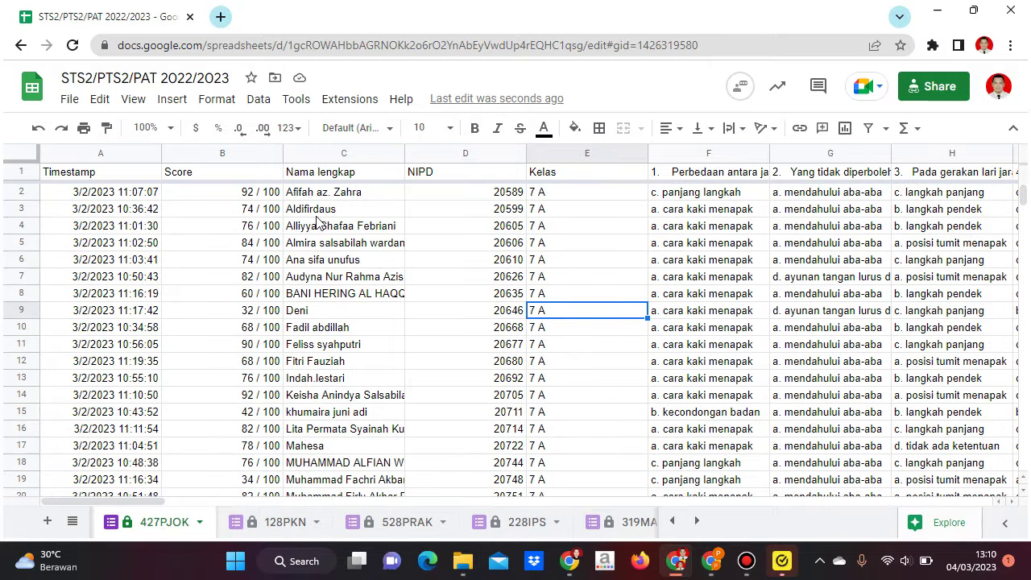
scroll(318, 221, "down", 1)
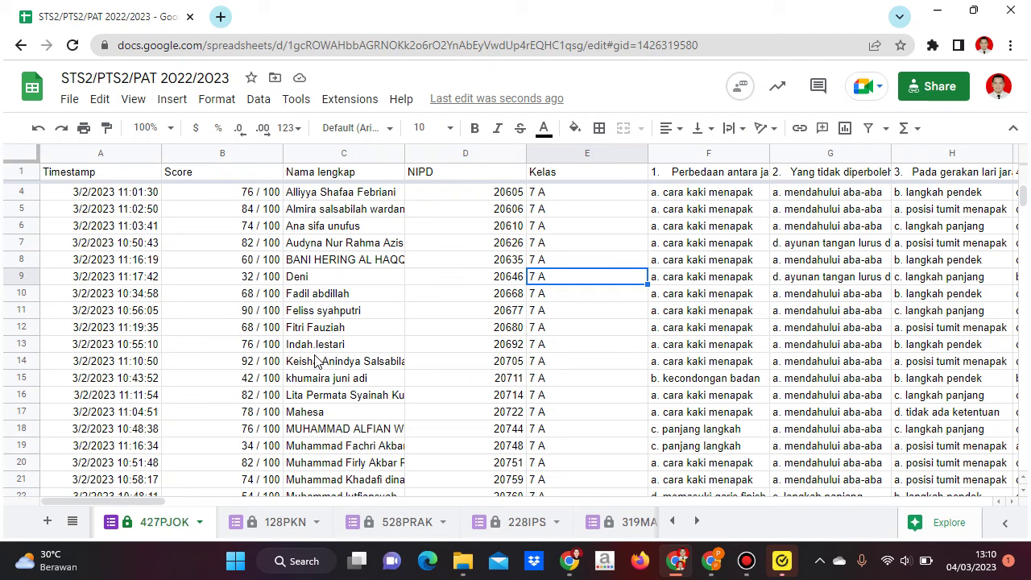
scroll(315, 361, "up", 1)
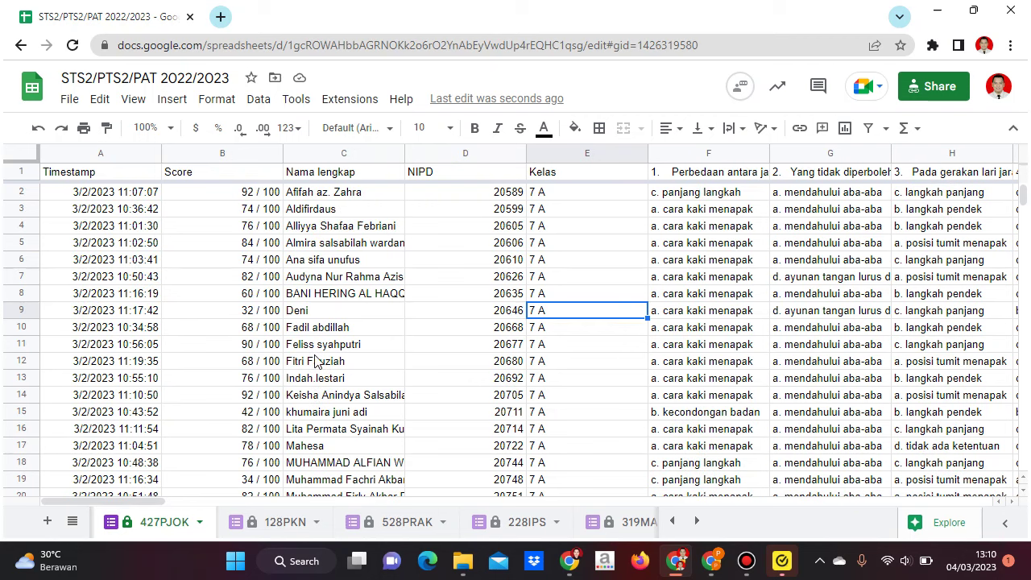